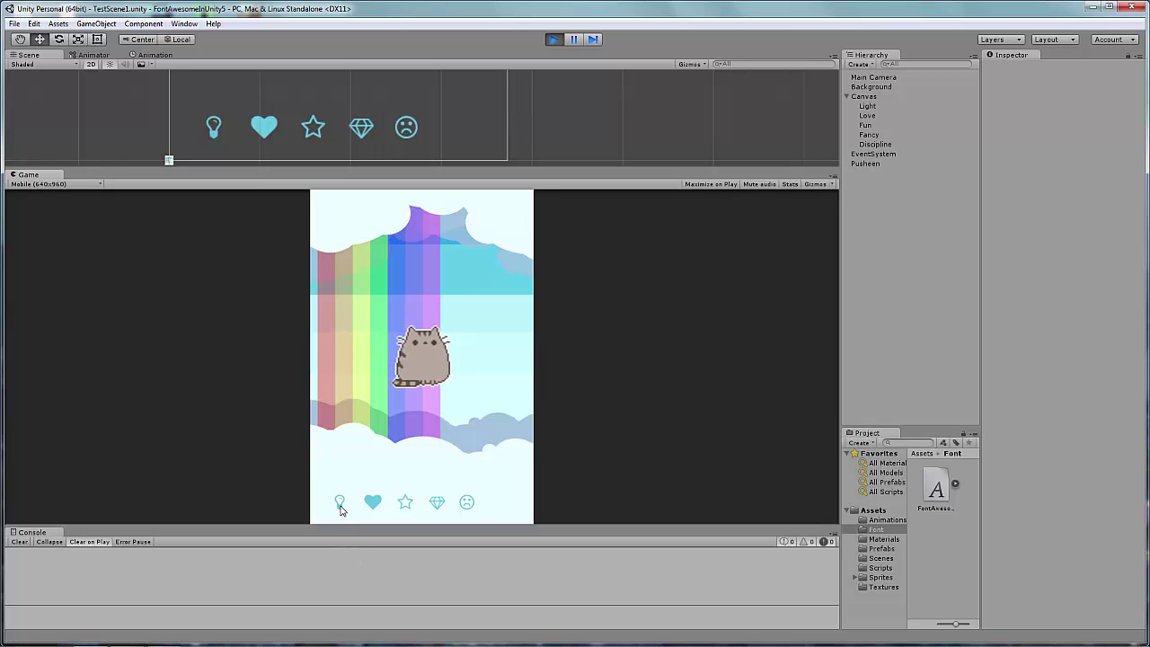
Step: Try the lightbulb, heart and fancy-outfit buttons in the running game, then stop it
{"action": "left_click", "coordinate": [339, 507]}
{"action": "left_click", "coordinate": [339, 507]}
{"action": "left_click", "coordinate": [372, 504]}
{"action": "left_click", "coordinate": [438, 504]}
{"action": "left_click", "coordinate": [553, 40]}
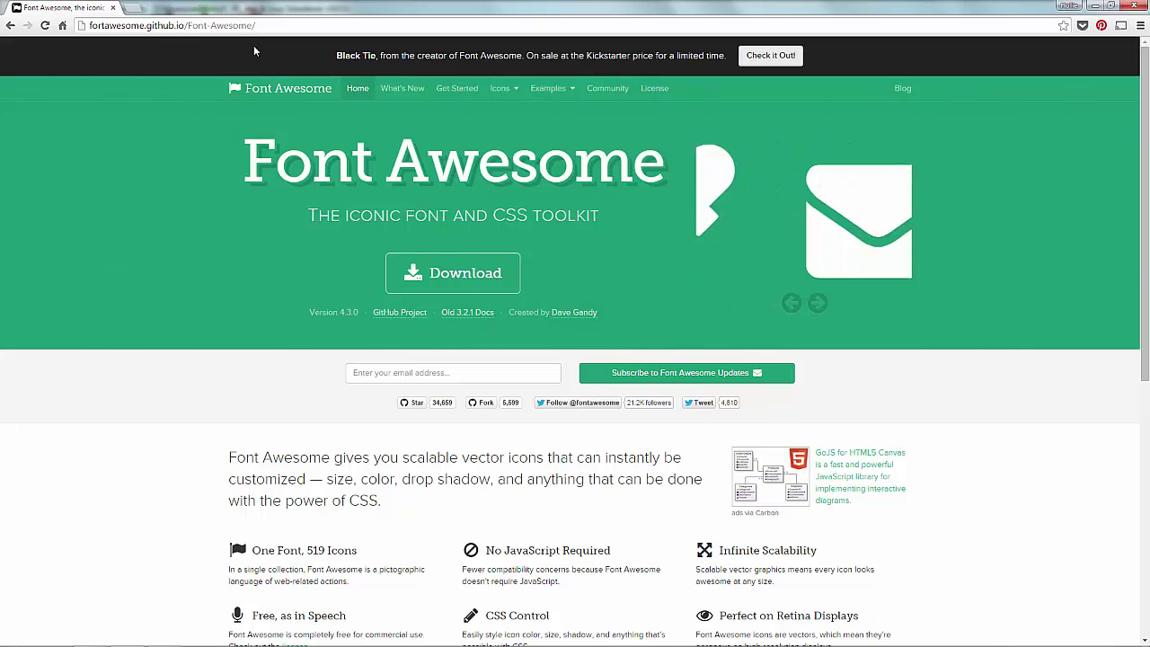
Step: Download the Font Awesome zip package and dismiss the Help Us Out message
{"action": "left_click", "coordinate": [399, 283]}
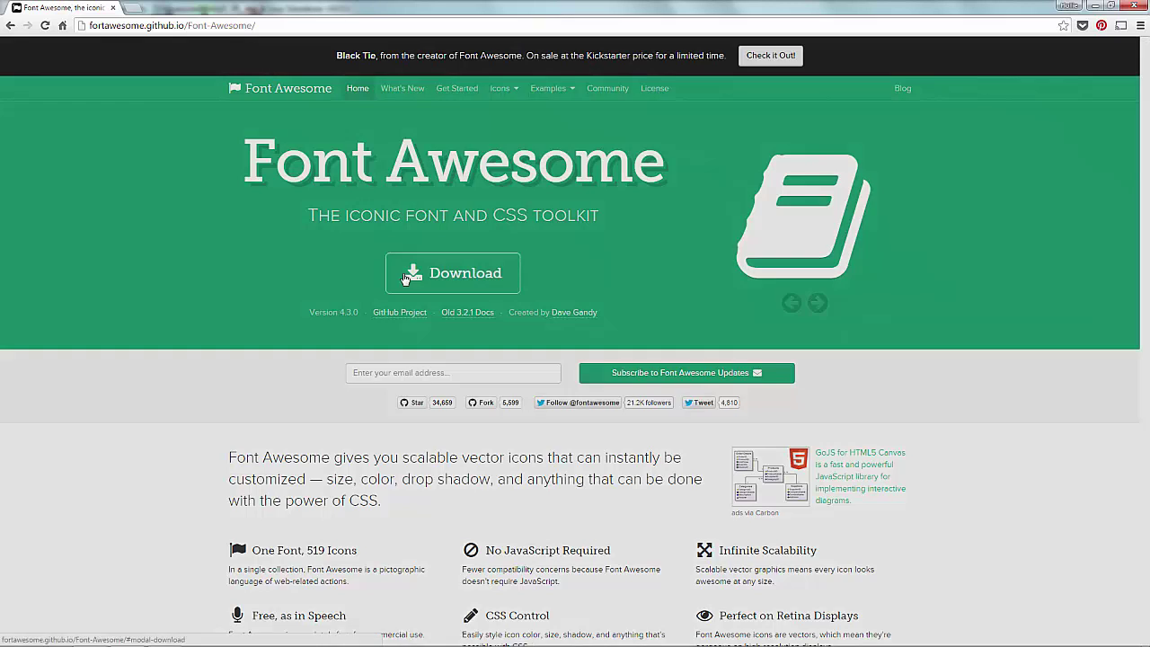
{"action": "left_click", "coordinate": [537, 267]}
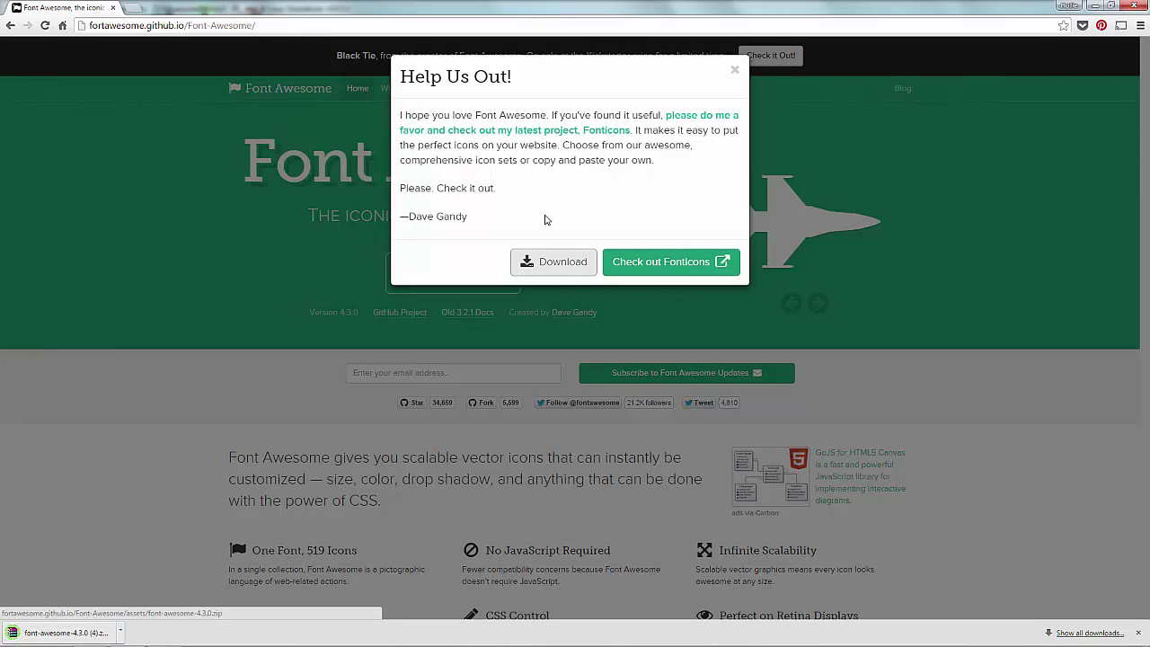
{"action": "left_click", "coordinate": [734, 70]}
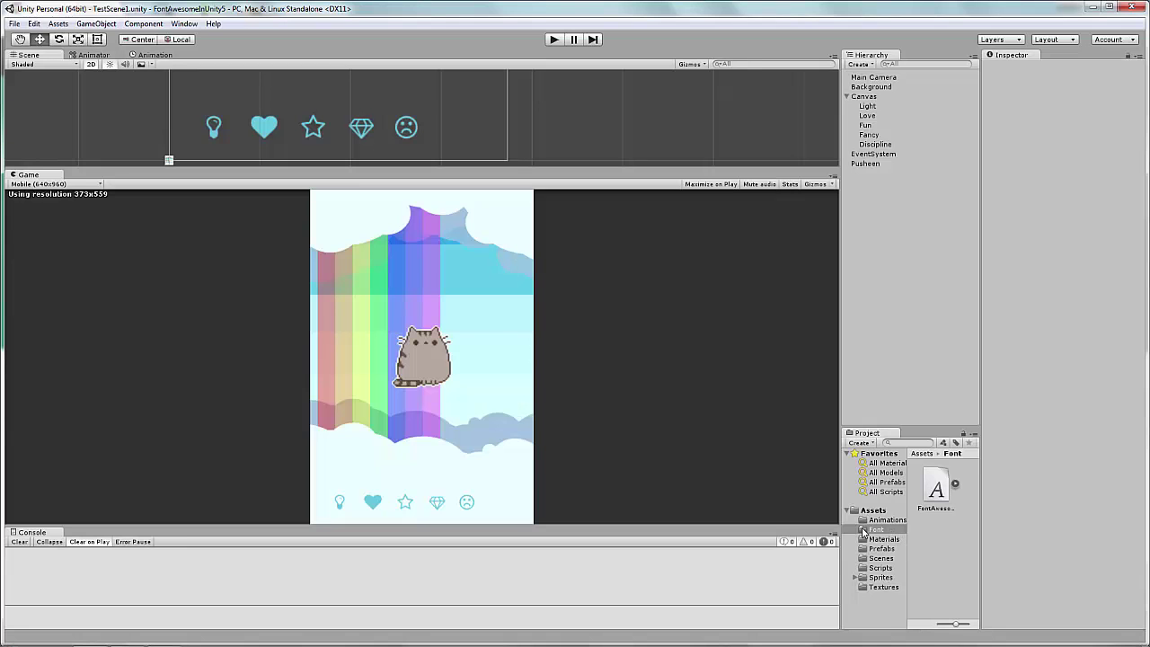
Step: Import the FontAwesome OpenType font from the package's fonts folder into Assets/Font
{"action": "left_click", "coordinate": [875, 511]}
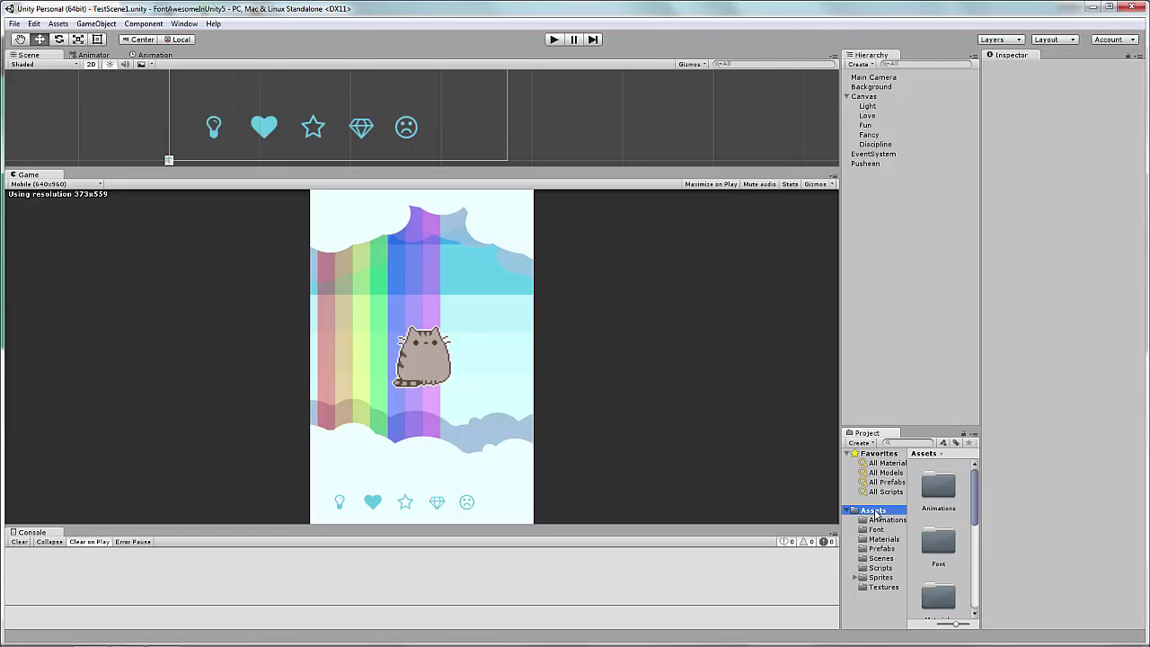
{"action": "left_click", "coordinate": [876, 529]}
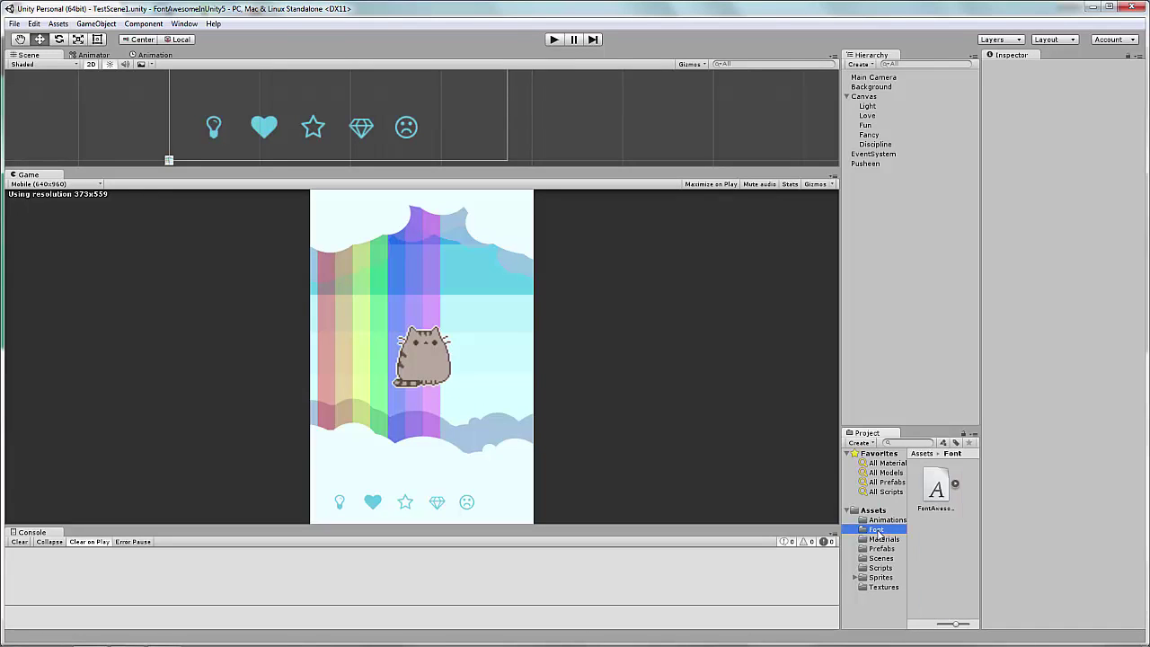
{"action": "right_click", "coordinate": [933, 544]}
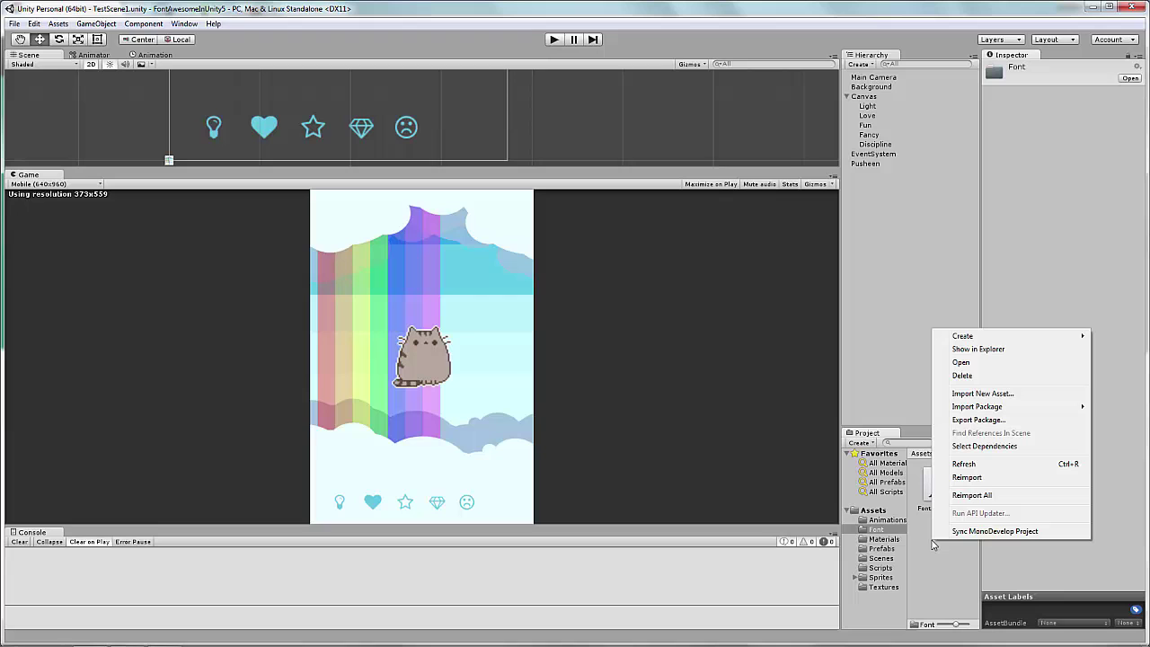
{"action": "left_click", "coordinate": [988, 396]}
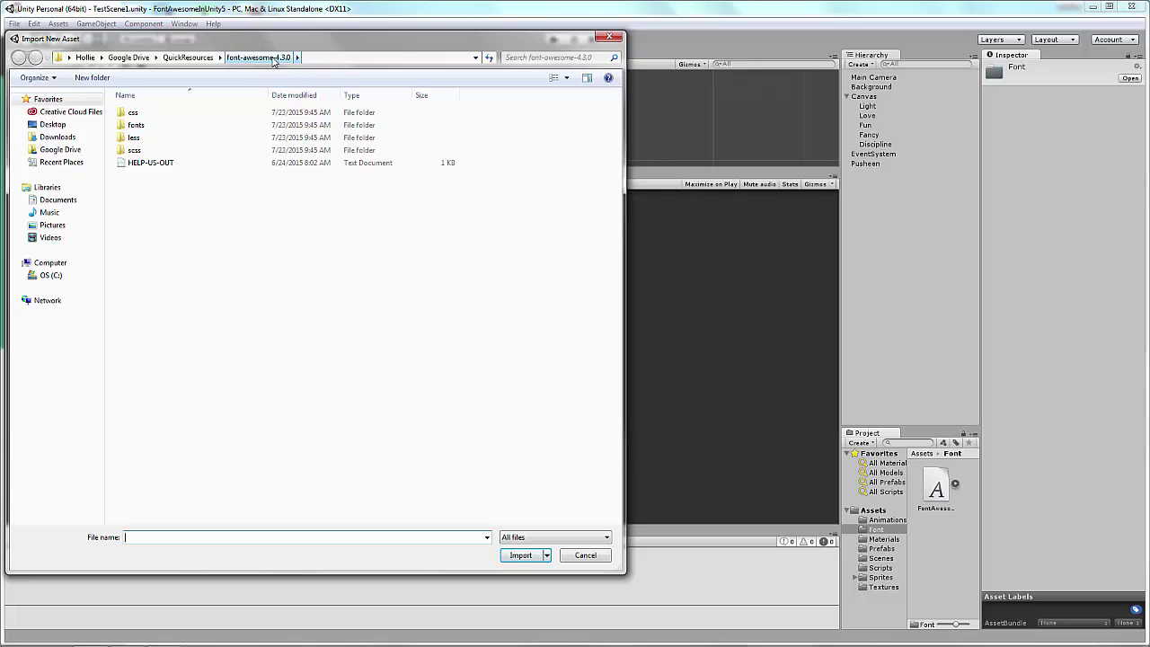
{"action": "double_click", "coordinate": [144, 127]}
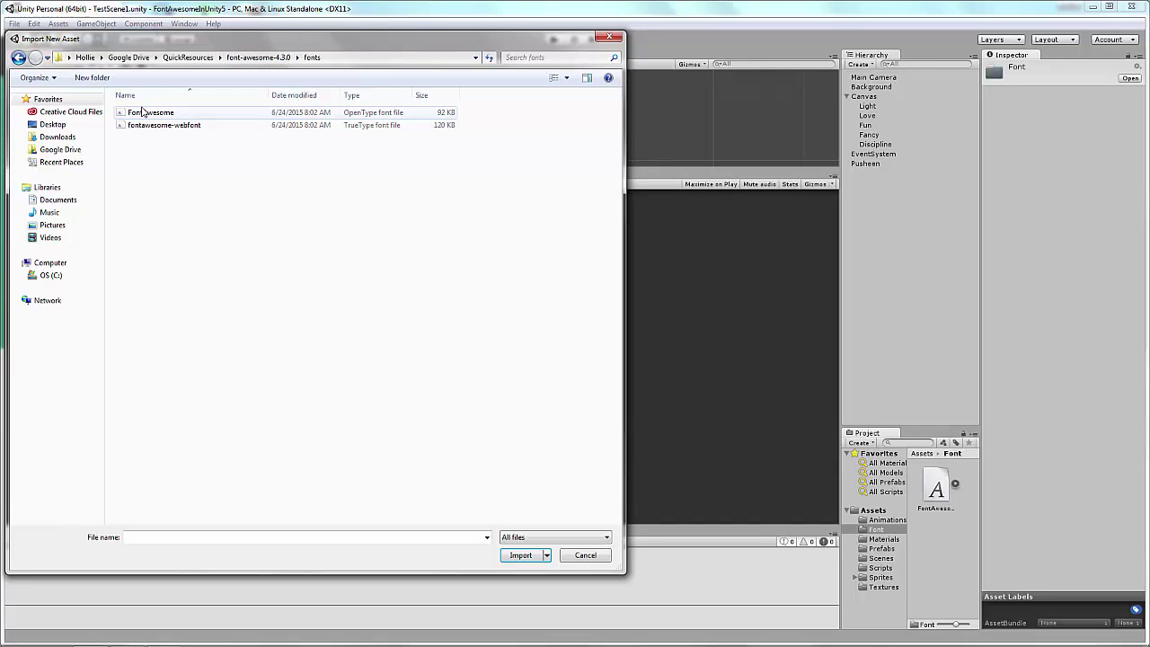
{"action": "left_click", "coordinate": [144, 113]}
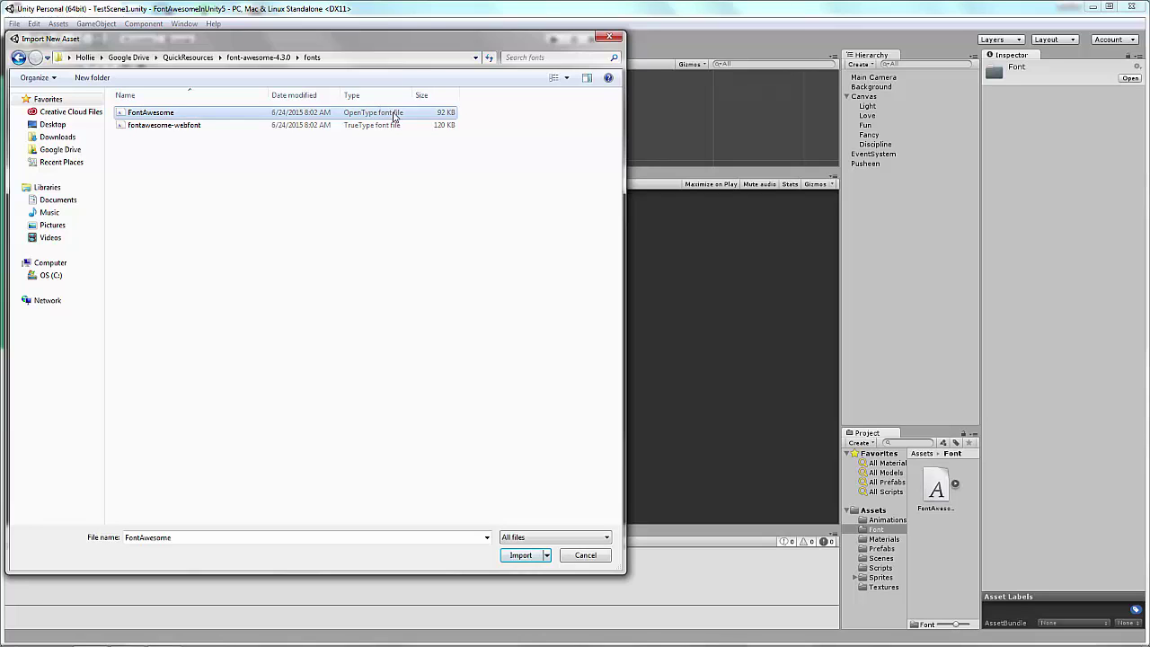
{"action": "double_click", "coordinate": [176, 115]}
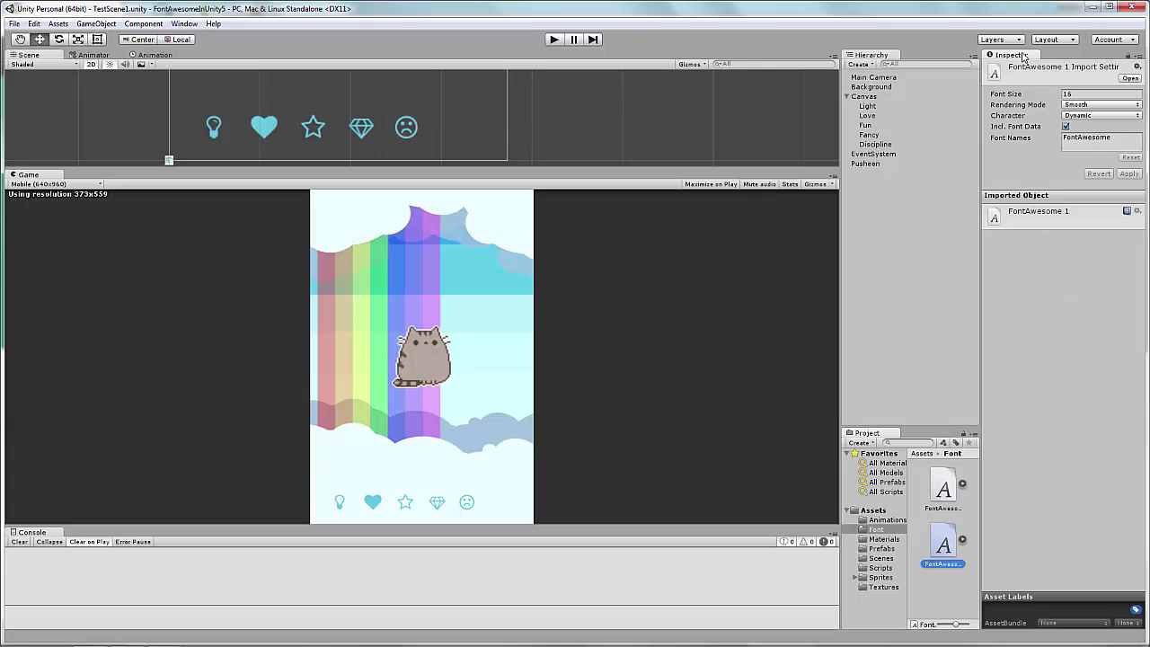
Step: Apply Unicode character set and font size 150 to the FontAwesome font
{"action": "left_click", "coordinate": [1087, 118]}
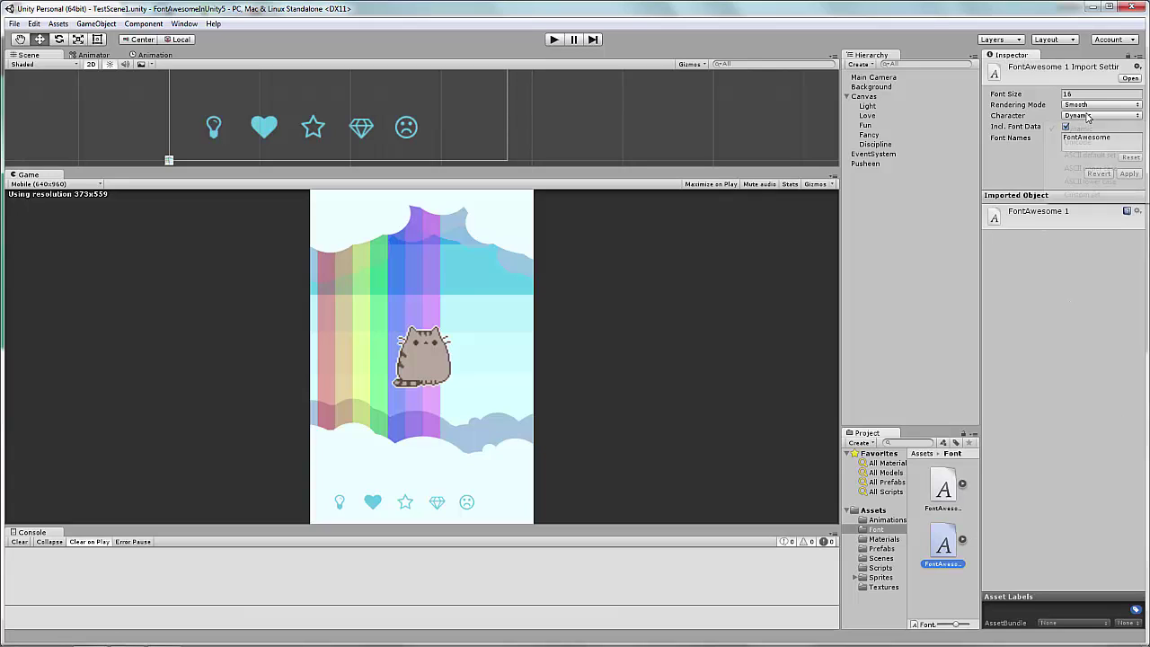
{"action": "left_click", "coordinate": [1091, 144]}
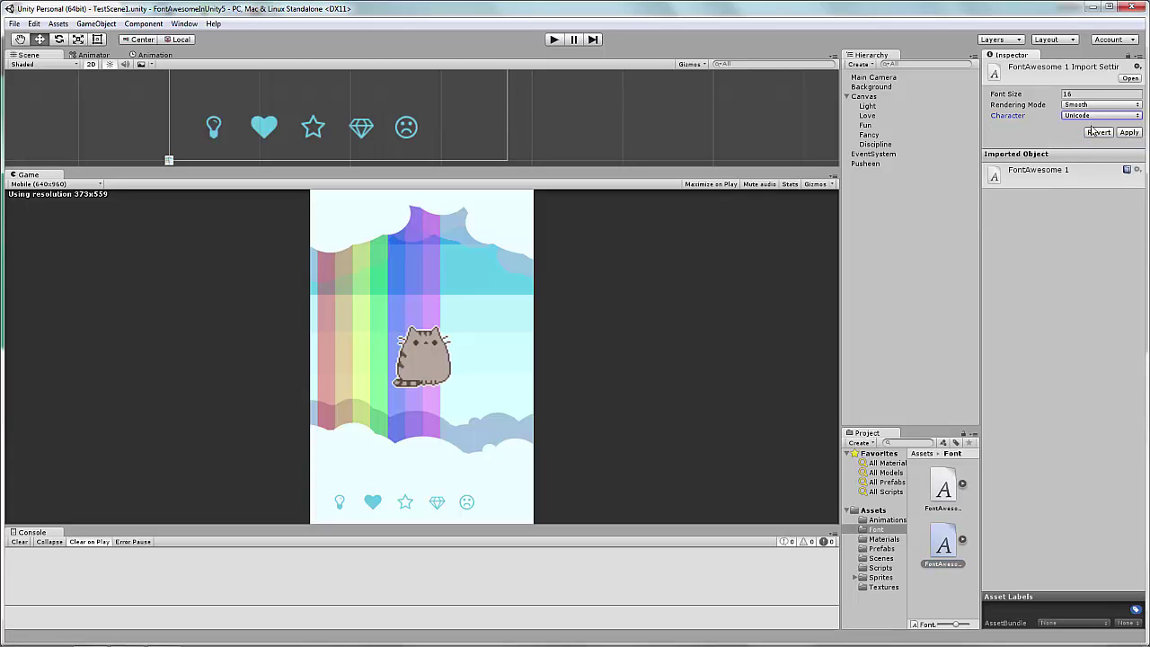
{"action": "left_click", "coordinate": [1088, 93]}
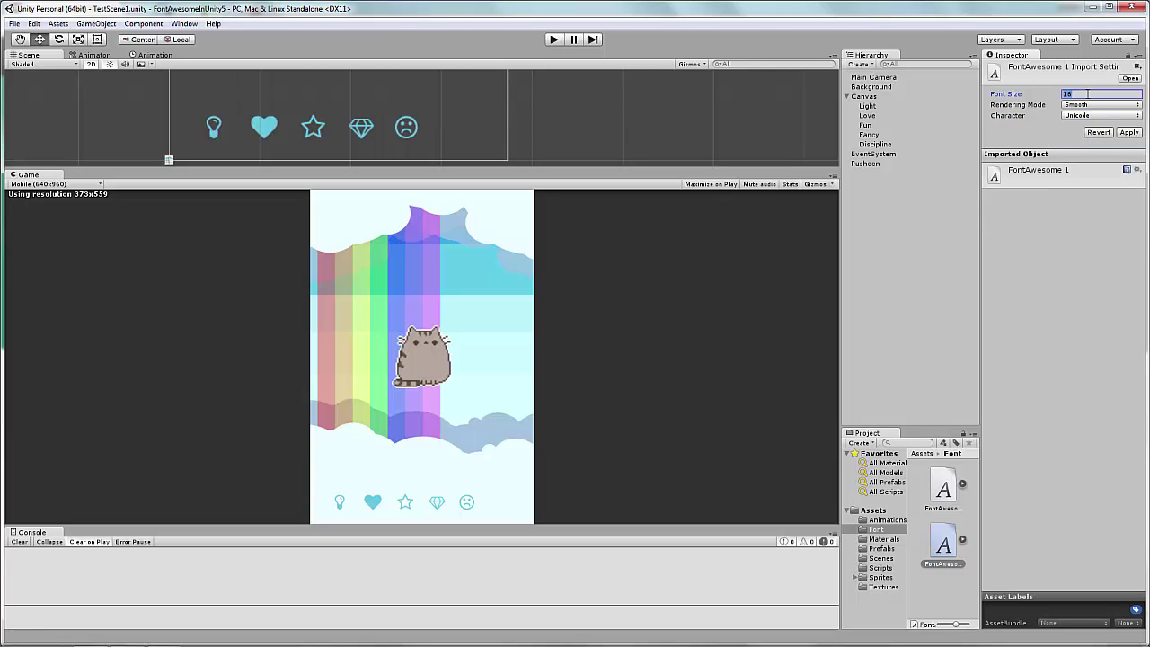
{"action": "type", "text": "150"}
{"action": "left_click", "coordinate": [1127, 134]}
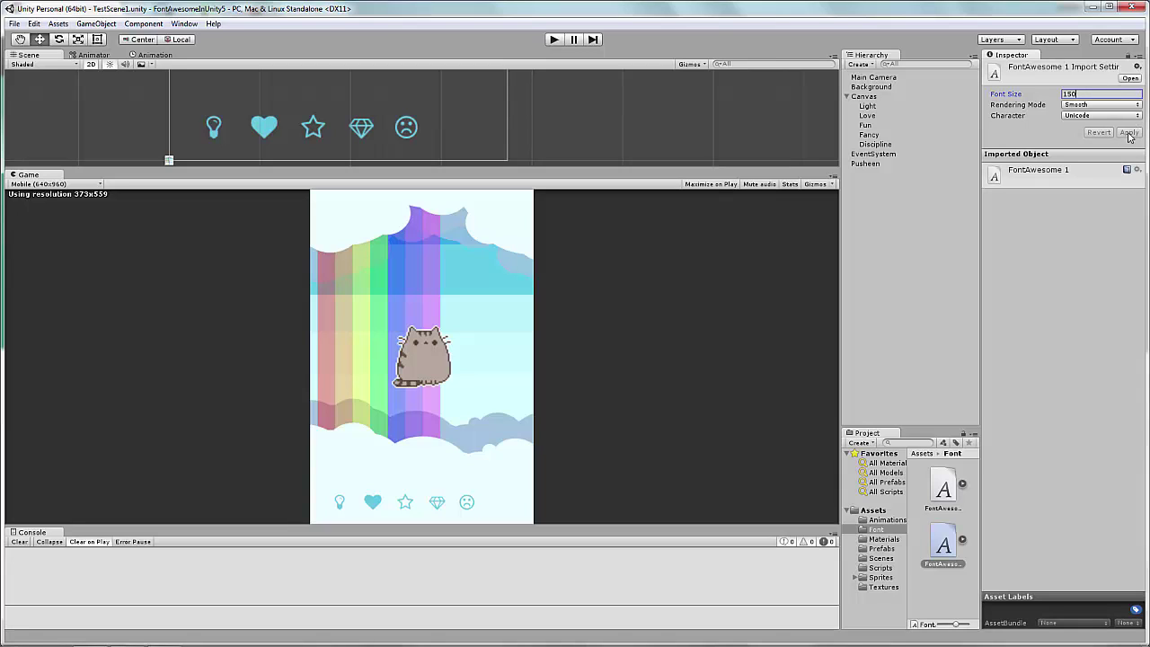
{"action": "left_click", "coordinate": [868, 97]}
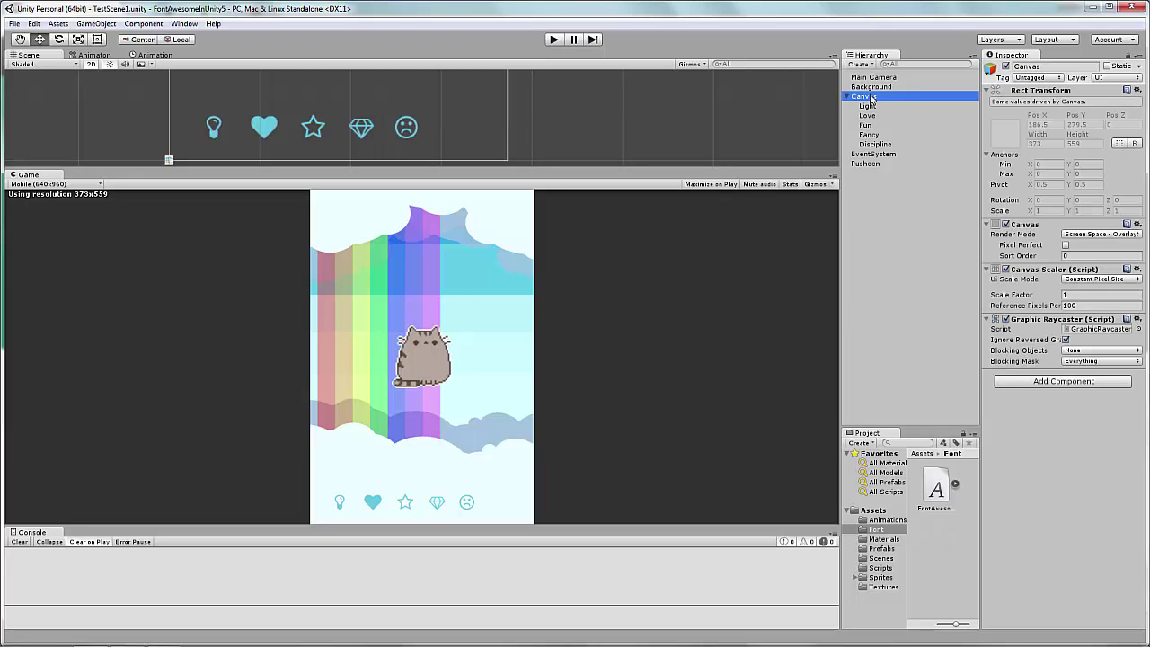
{"action": "left_click", "coordinate": [555, 39]}
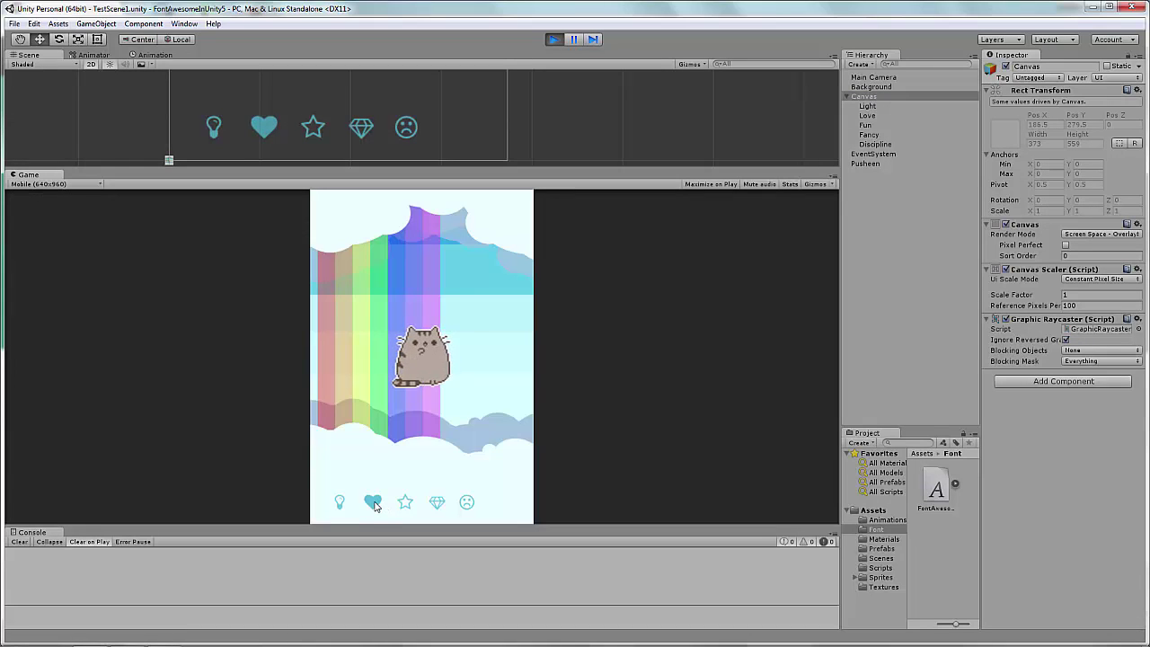
{"action": "left_click", "coordinate": [375, 505]}
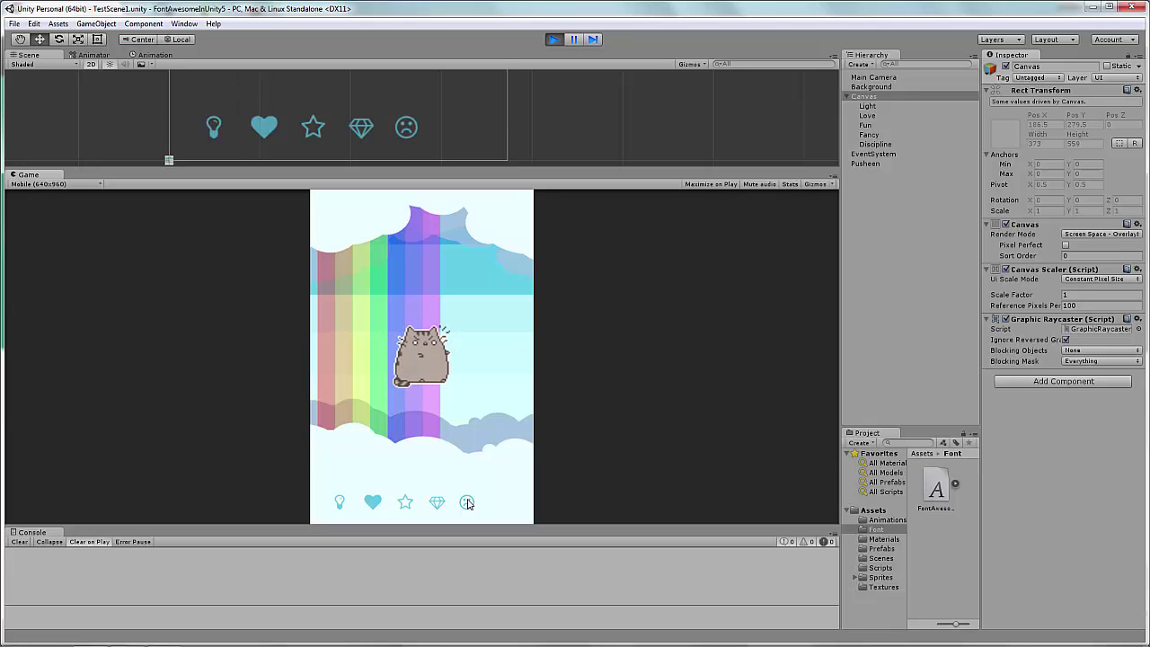
{"action": "left_click", "coordinate": [553, 40]}
{"action": "left_click", "coordinate": [971, 267]}
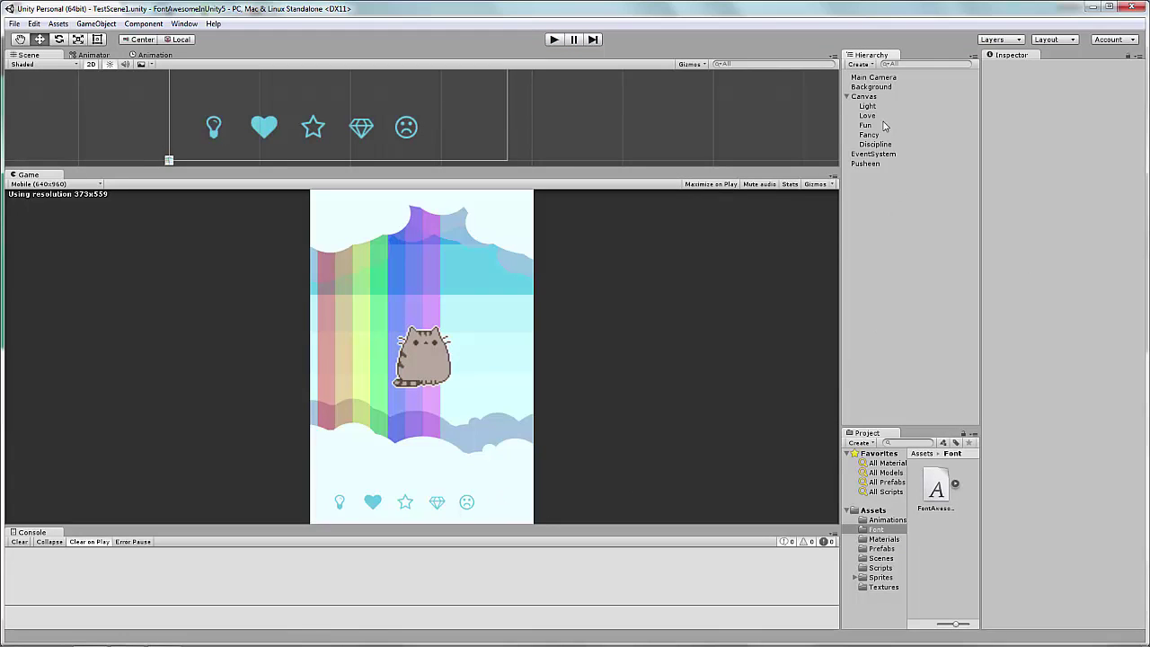
{"action": "left_click", "coordinate": [865, 97]}
Step: Add a UI Text object under the Canvas and set its font to FontAwesome
{"action": "right_click", "coordinate": [865, 97]}
{"action": "mouse_move", "coordinate": [916, 263]}
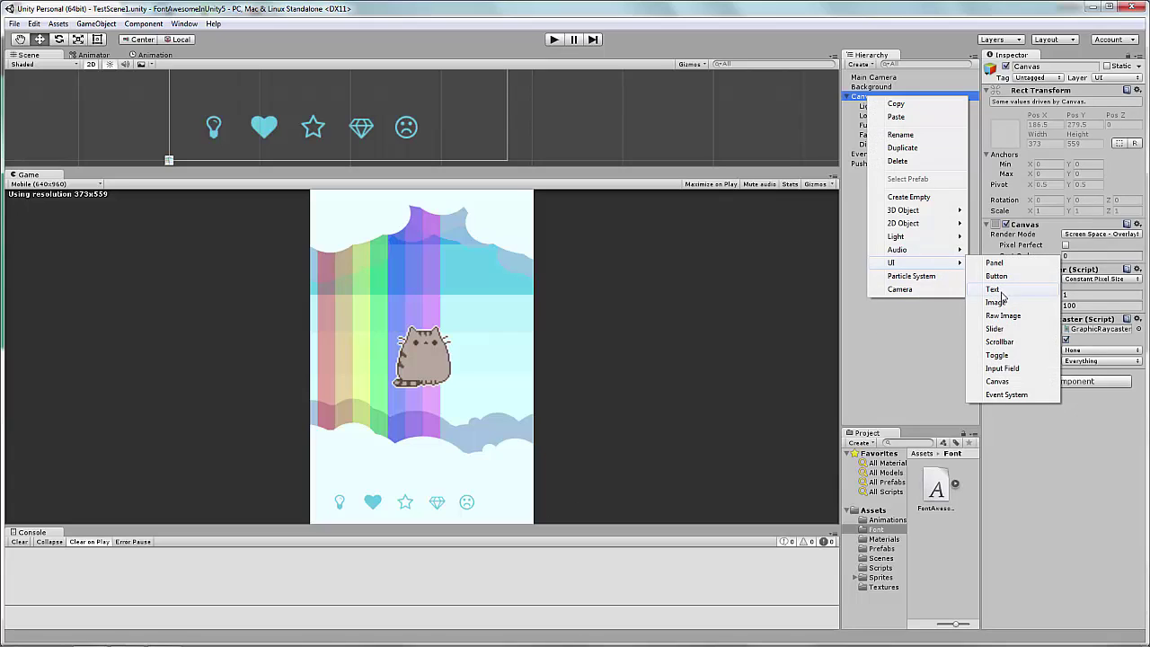
{"action": "left_click", "coordinate": [1002, 291]}
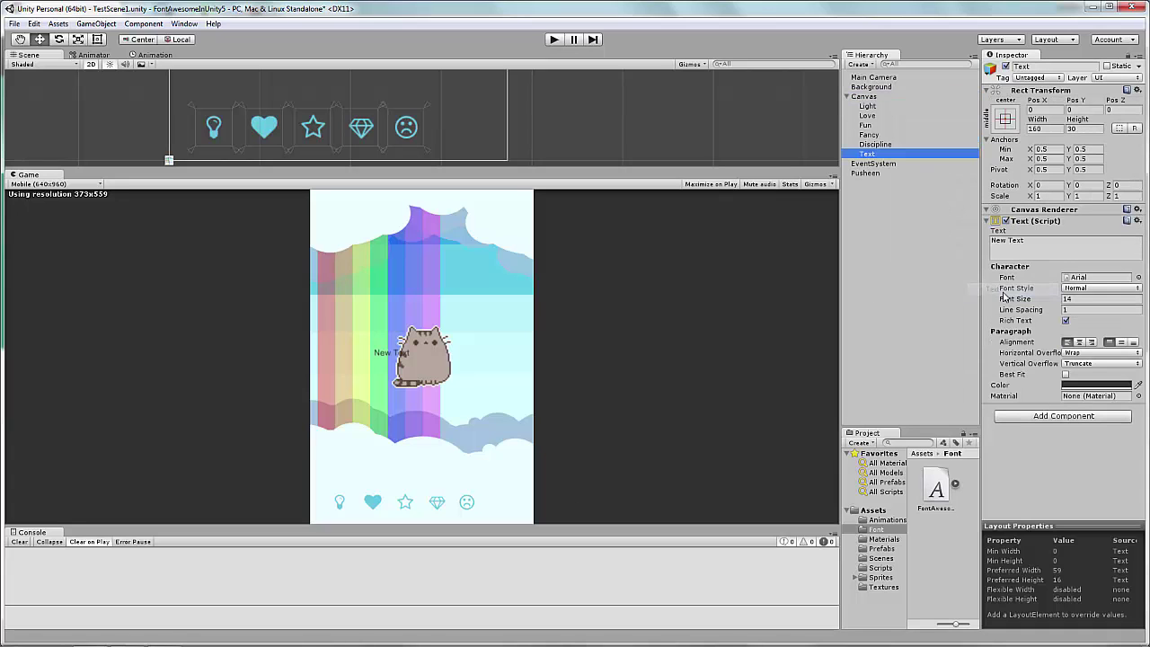
{"action": "left_click", "coordinate": [1138, 277]}
{"action": "double_click", "coordinate": [81, 70]}
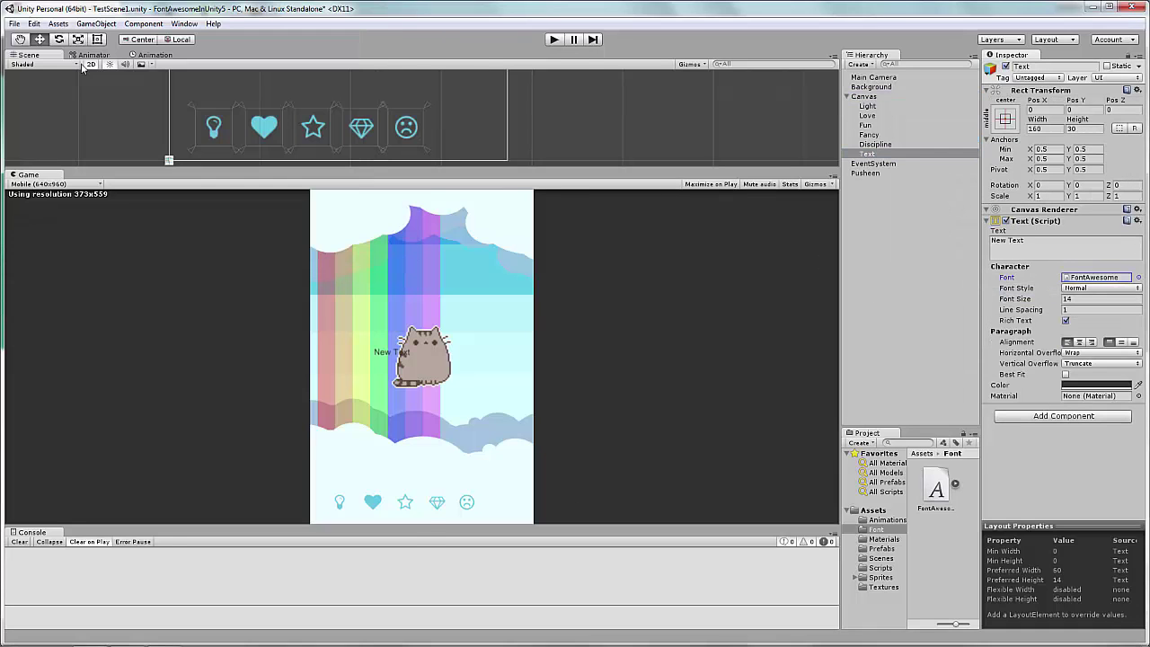
Step: Set the text's font size to 29 and its colour to light blue 64C8E2
{"action": "left_click", "coordinate": [1087, 300]}
{"action": "type", "text": "29"}
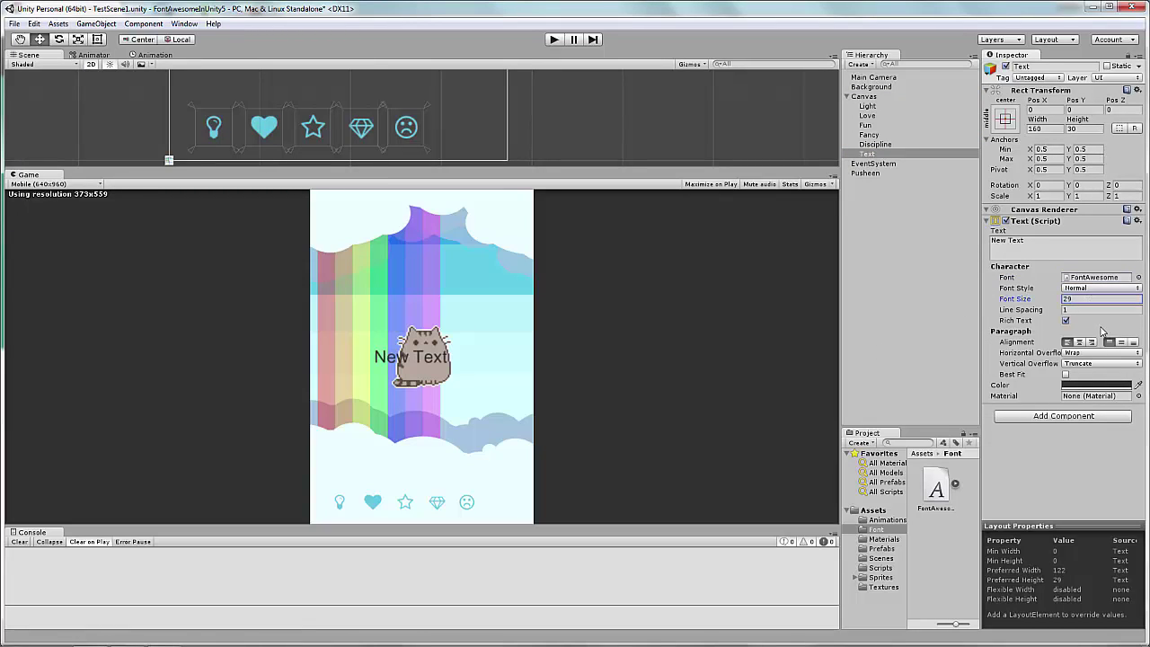
{"action": "left_click", "coordinate": [1092, 386]}
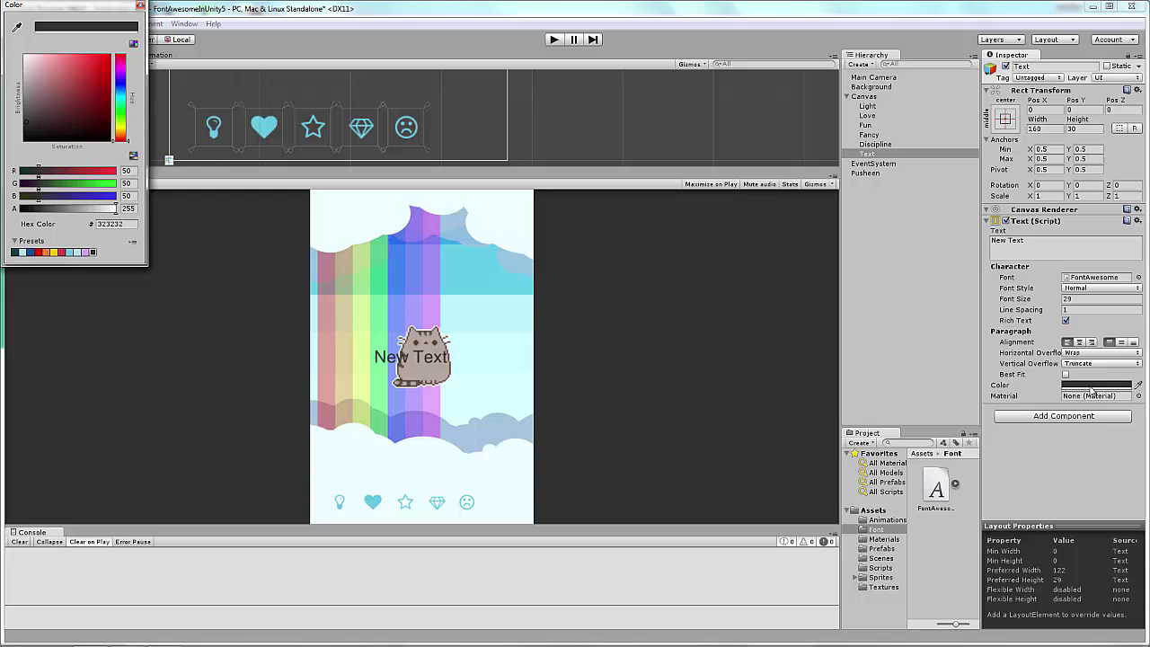
{"action": "left_click", "coordinate": [71, 253]}
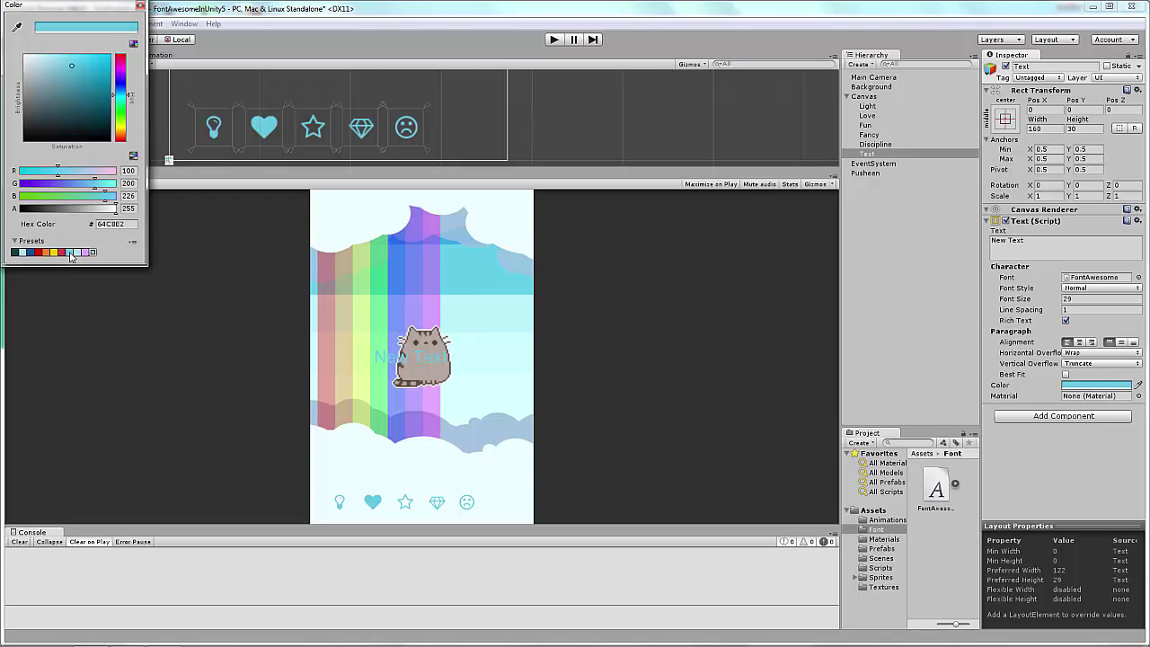
{"action": "left_click", "coordinate": [1056, 482]}
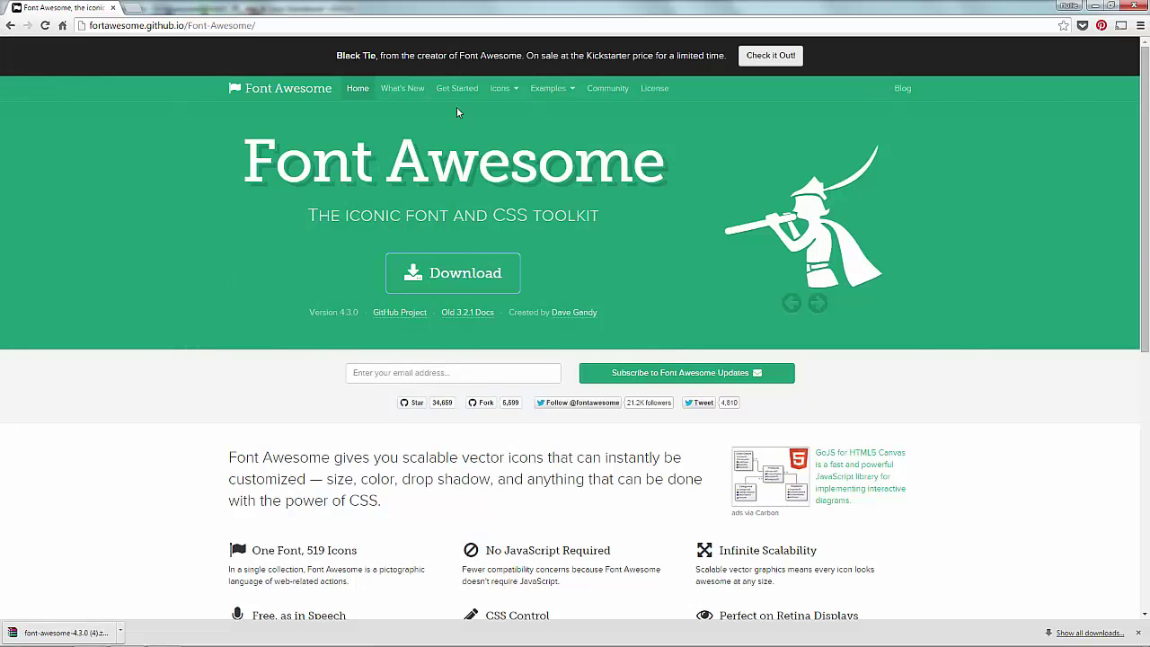
Step: Find the 'spoon' icon on the Font Awesome icons cheatsheet page
{"action": "left_click", "coordinate": [500, 90]}
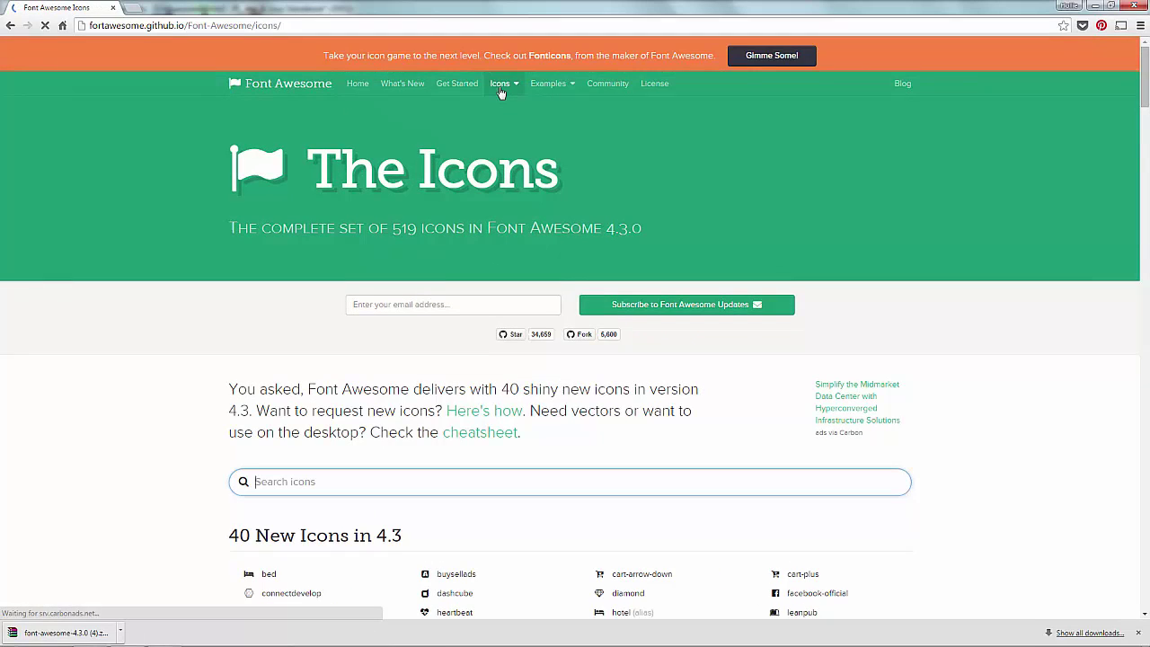
{"action": "left_click", "coordinate": [470, 436]}
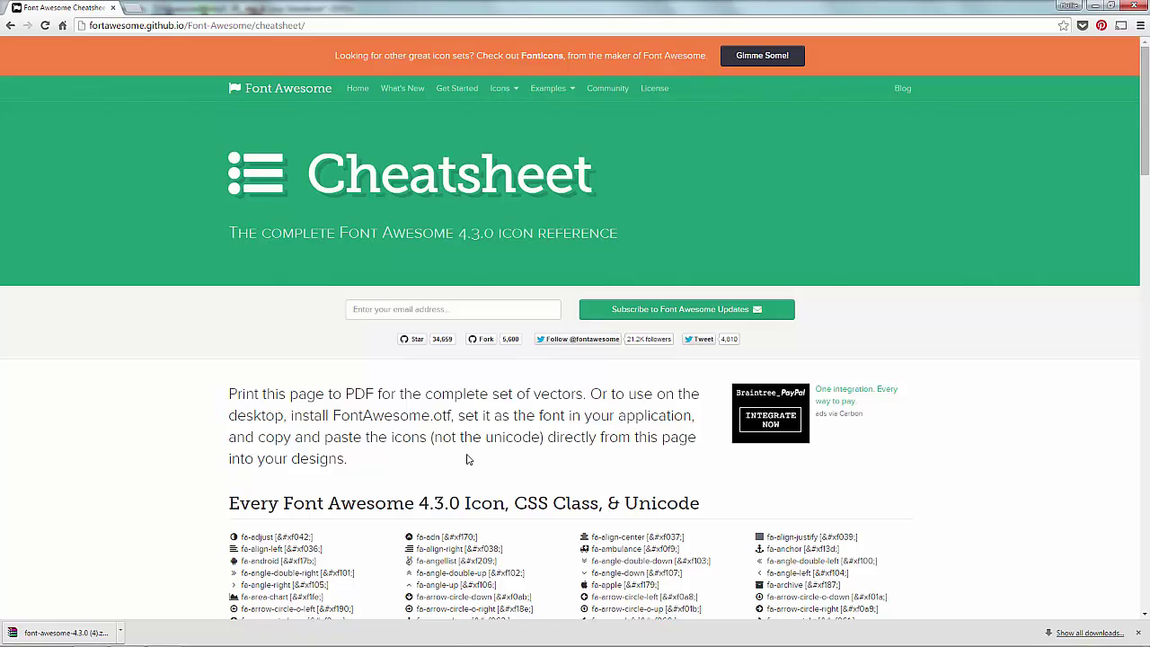
{"action": "key", "text": "ctrl+f"}
{"action": "type", "text": "s"}
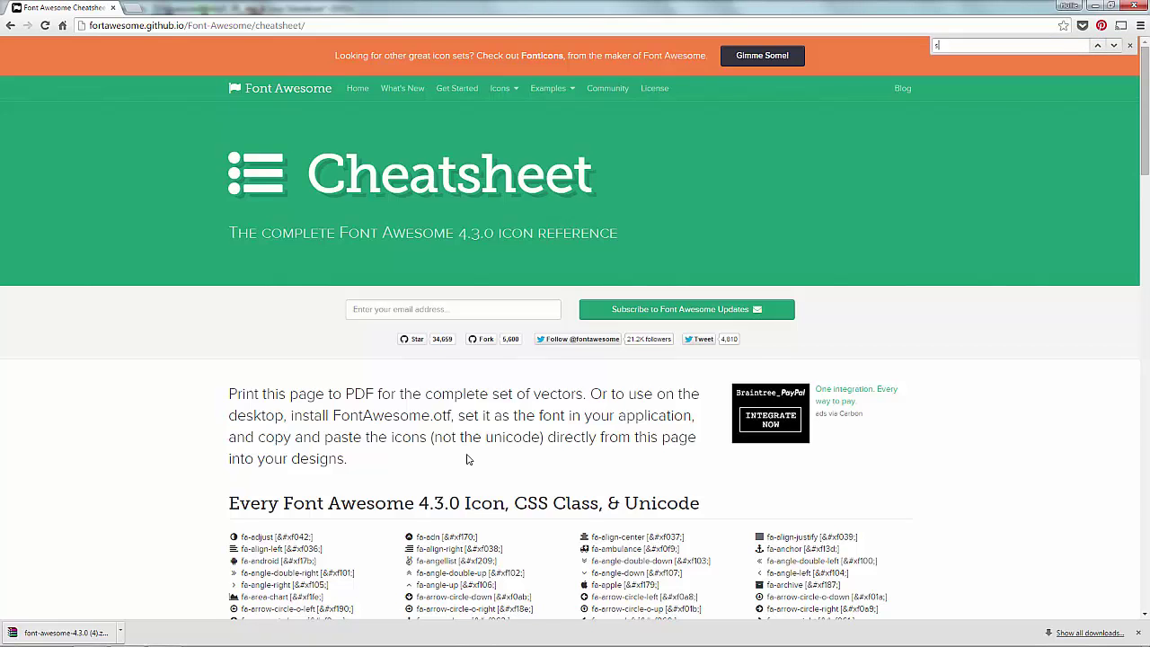
{"action": "type", "text": "poon"}
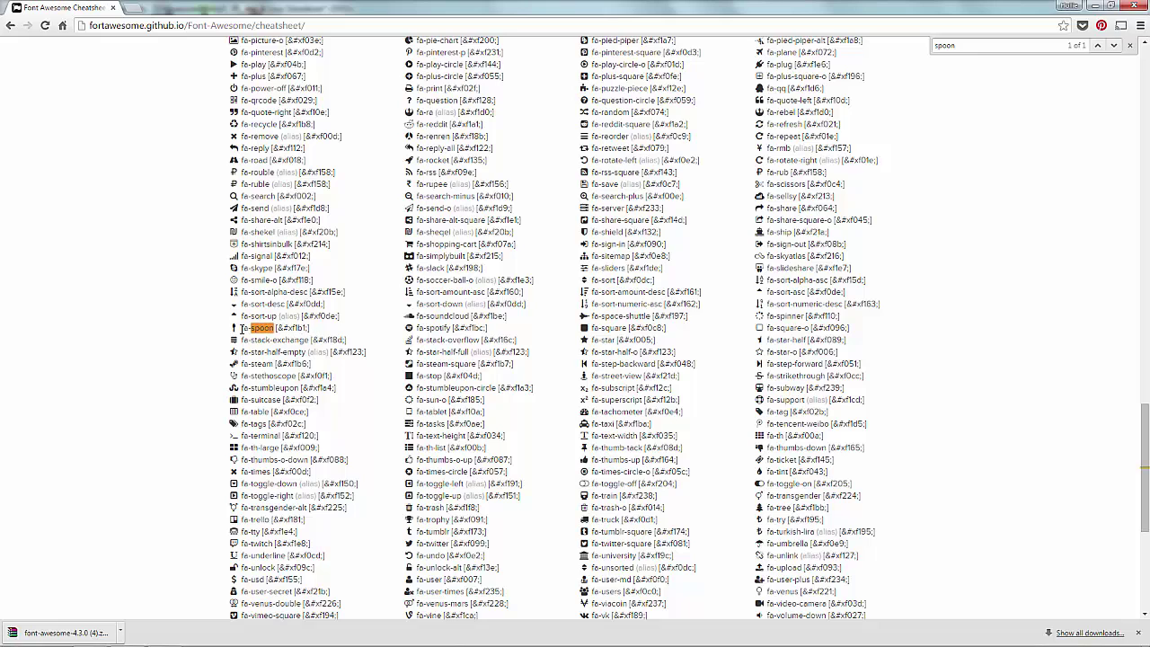
{"action": "left_click", "coordinate": [1128, 45]}
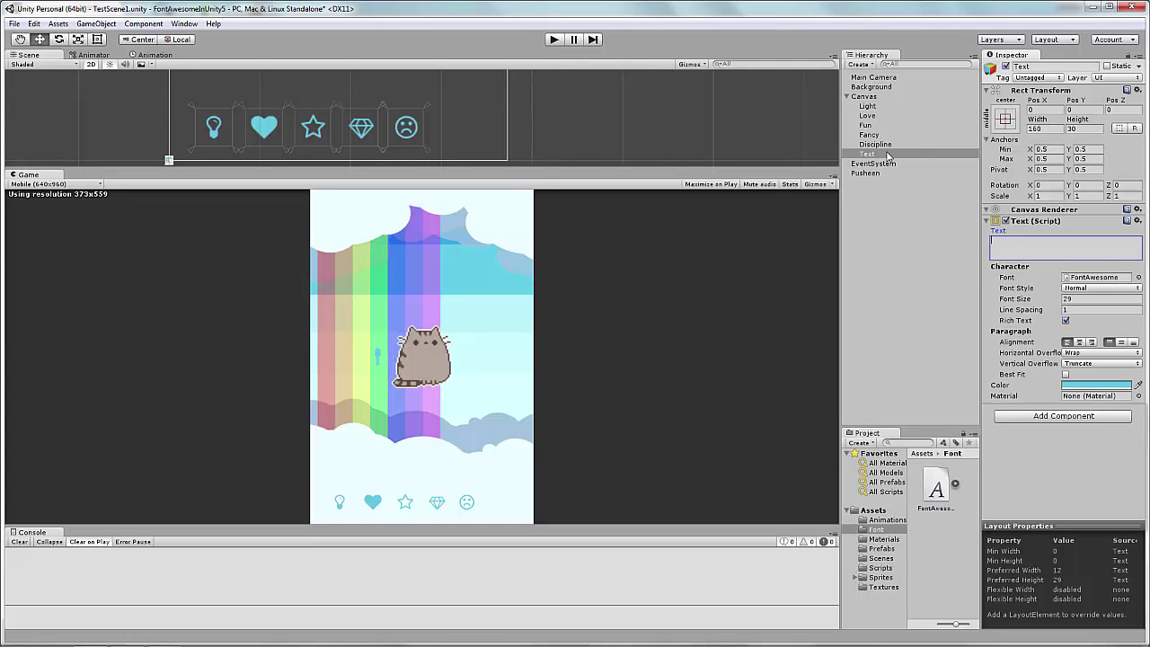
Step: Rename the text to Food, copy the icons' anchor layout, and place it right of the sad face
{"action": "left_click", "coordinate": [1070, 67]}
{"action": "type", "text": "Food"}
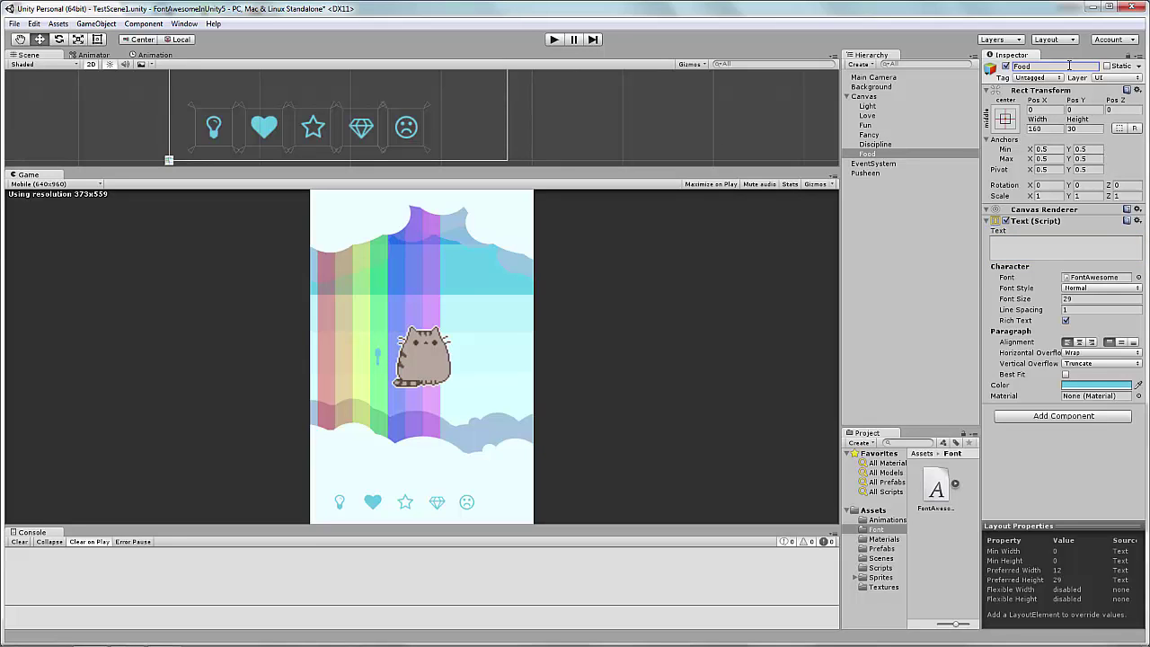
{"action": "key", "text": "f"}
{"action": "left_click", "coordinate": [1136, 90]}
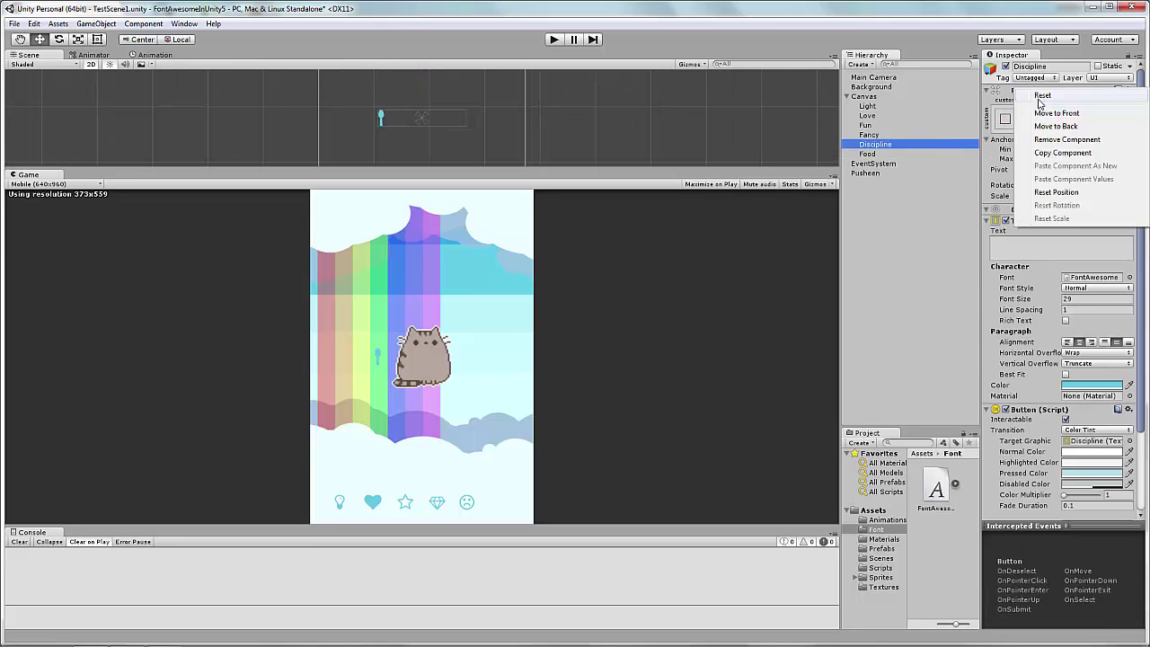
{"action": "left_click", "coordinate": [1069, 199]}
{"action": "scroll", "coordinate": [518, 127], "scroll_direction": "up", "scroll_amount": 5}
{"action": "left_click_drag", "start_coordinate": [539, 112], "coordinate": [620, 108]}
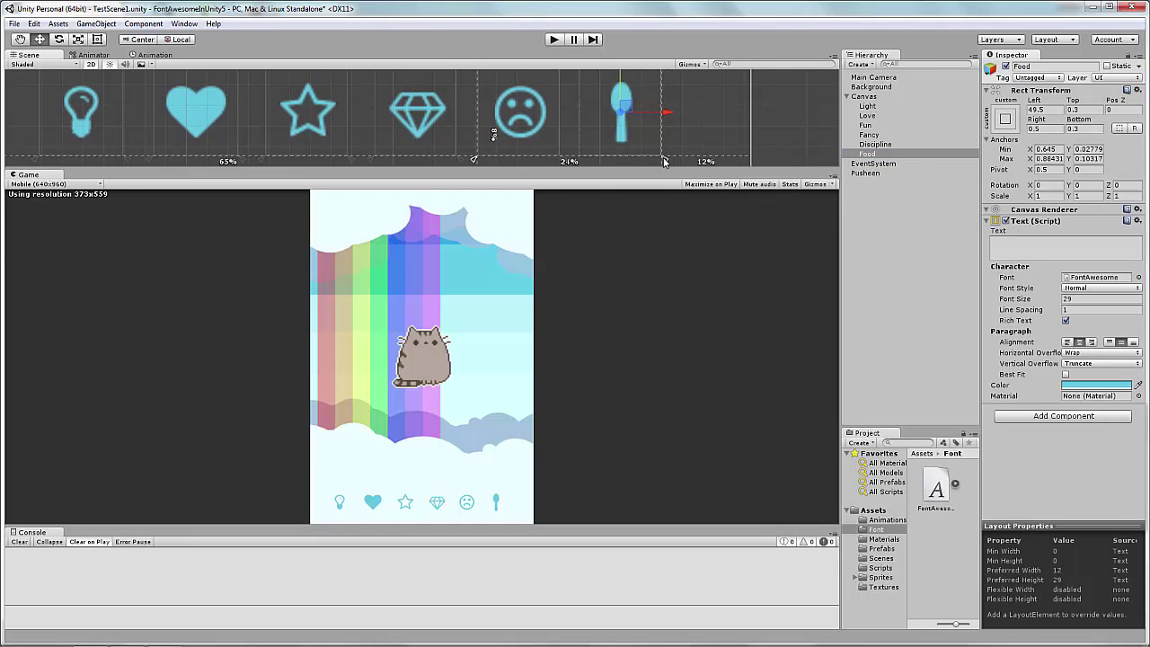
{"action": "scroll", "coordinate": [575, 147], "scroll_direction": "down", "scroll_amount": 2}
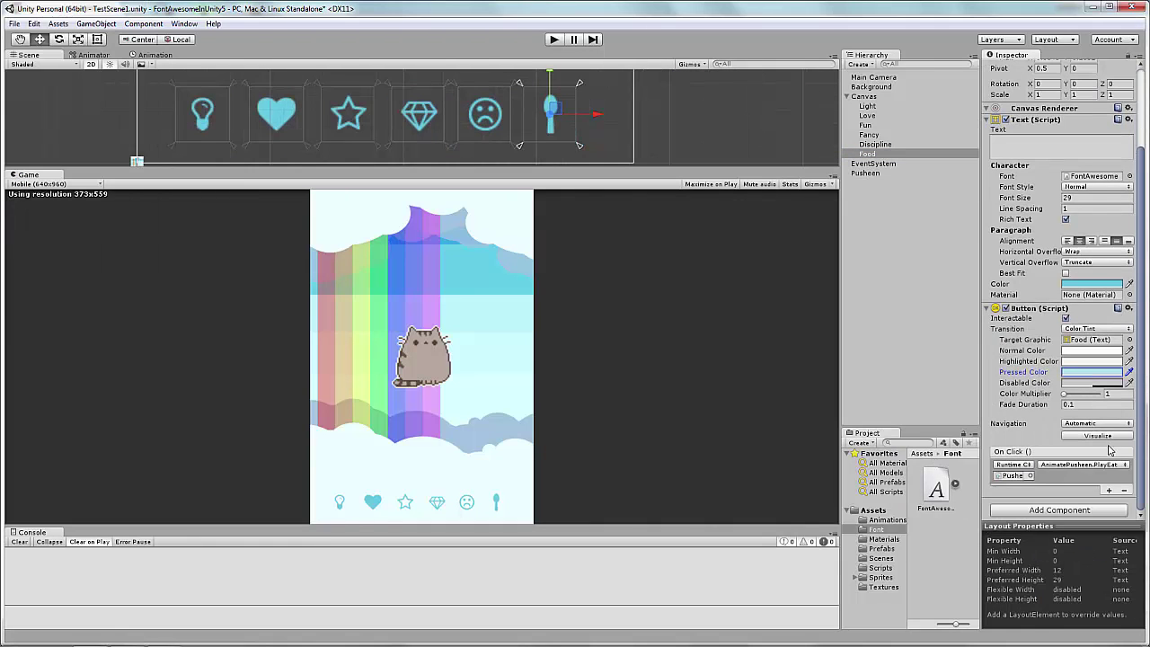
Step: Play the scene and click the spoon button twice to make Pusheen eat
{"action": "left_click", "coordinate": [553, 41]}
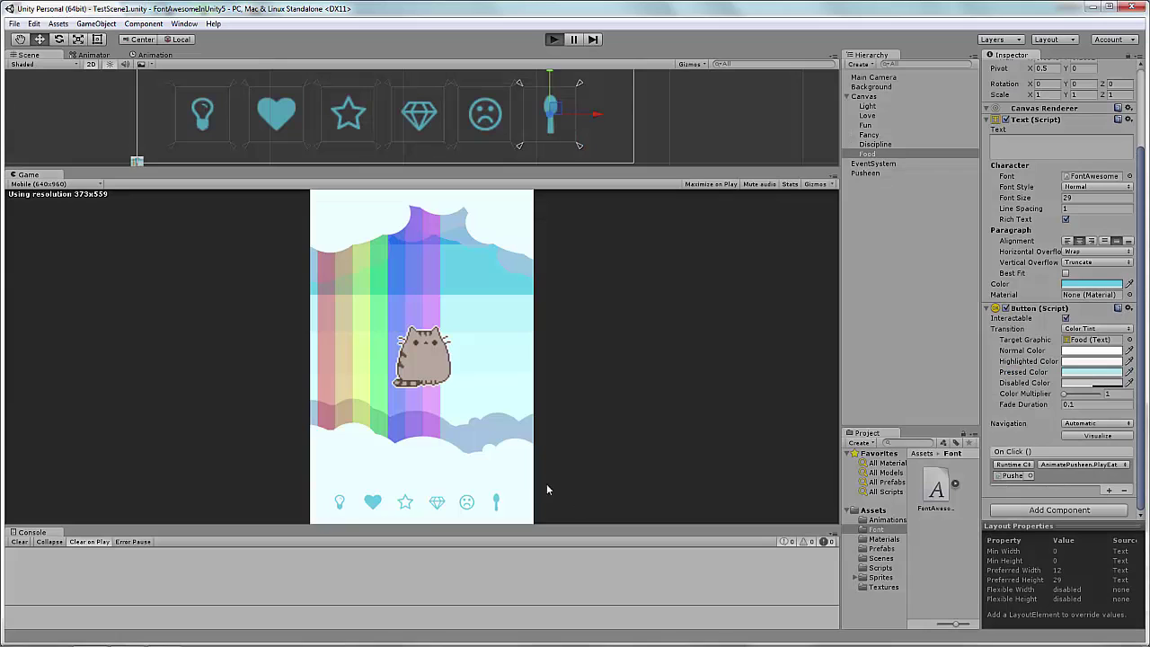
{"action": "left_click", "coordinate": [496, 502]}
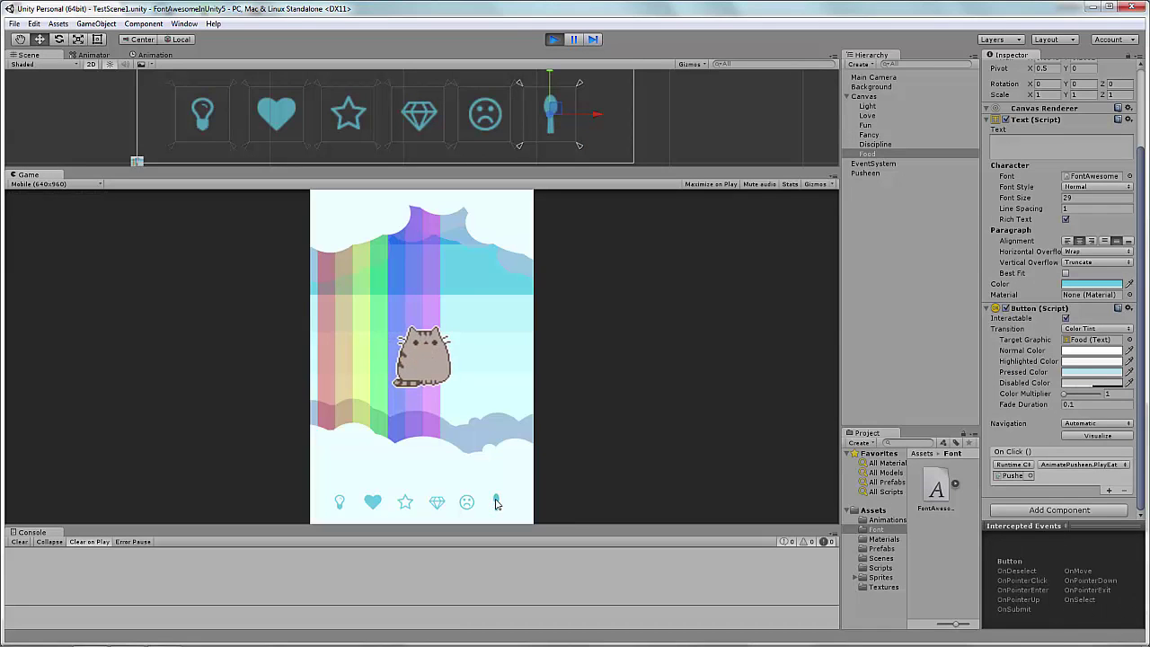
{"action": "left_click", "coordinate": [496, 502]}
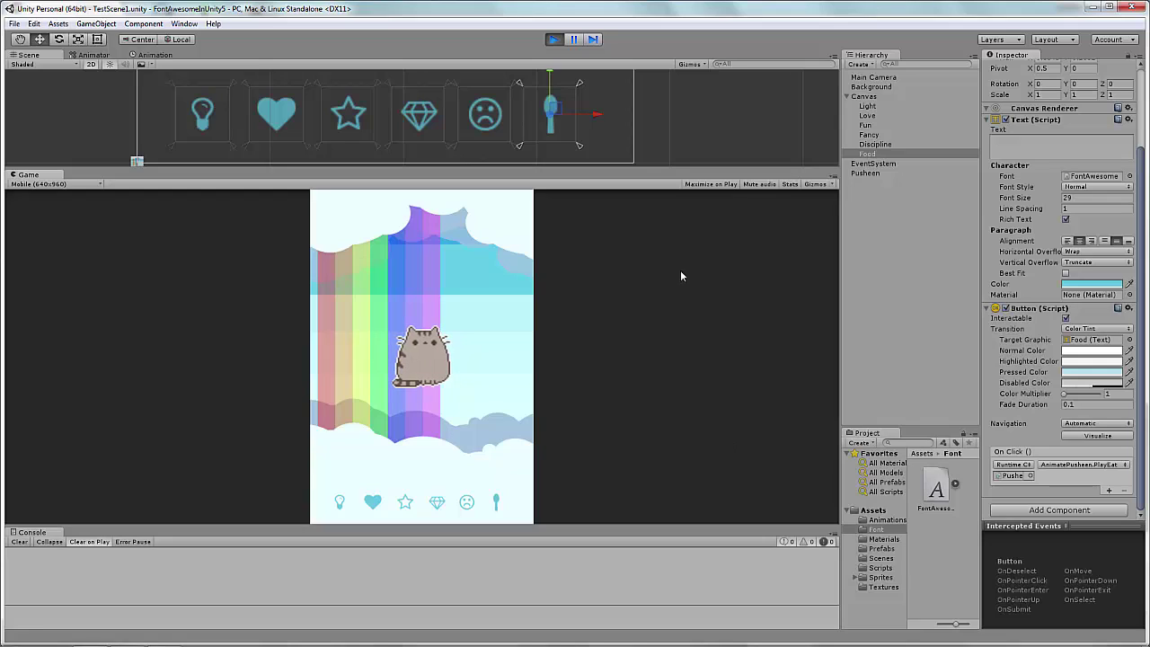
Step: Stop Play mode and scroll the Font Awesome icons page to the brand and Medical Icons lists
{"action": "left_click", "coordinate": [553, 39]}
{"action": "scroll", "coordinate": [121, 297], "scroll_direction": "down", "scroll_amount": 5}
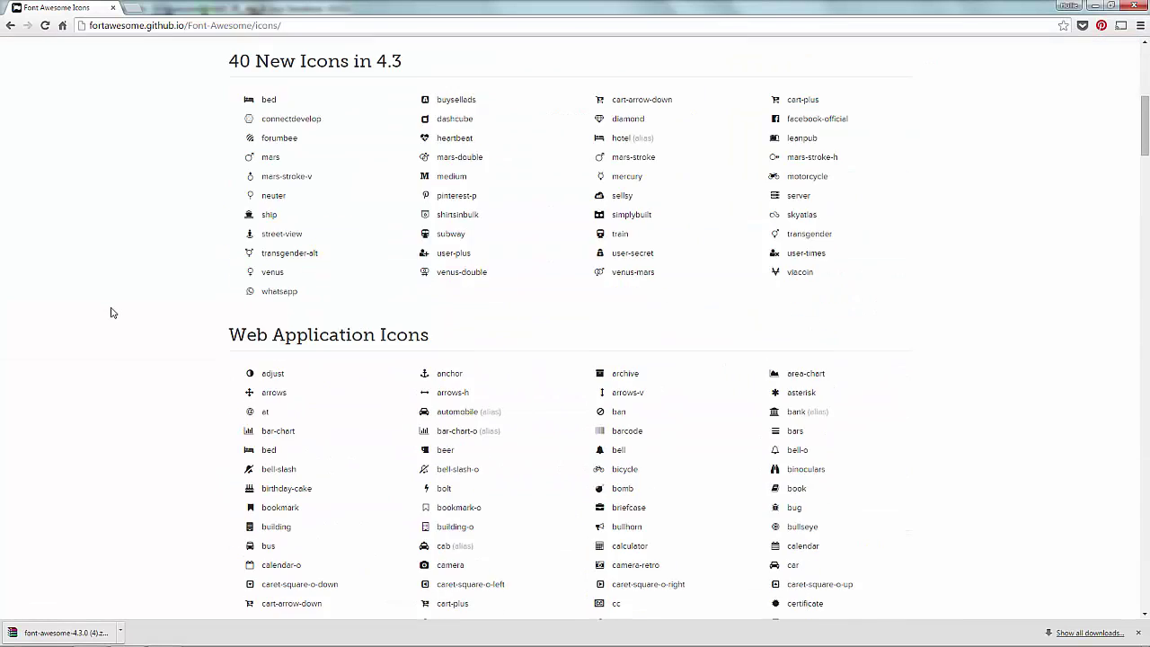
{"action": "scroll", "coordinate": [113, 312], "scroll_direction": "down", "scroll_amount": 8}
{"action": "scroll", "coordinate": [112, 311], "scroll_direction": "down", "scroll_amount": 5}
{"action": "scroll", "coordinate": [112, 312], "scroll_direction": "down", "scroll_amount": 5}
{"action": "scroll", "coordinate": [113, 311], "scroll_direction": "down", "scroll_amount": 10}
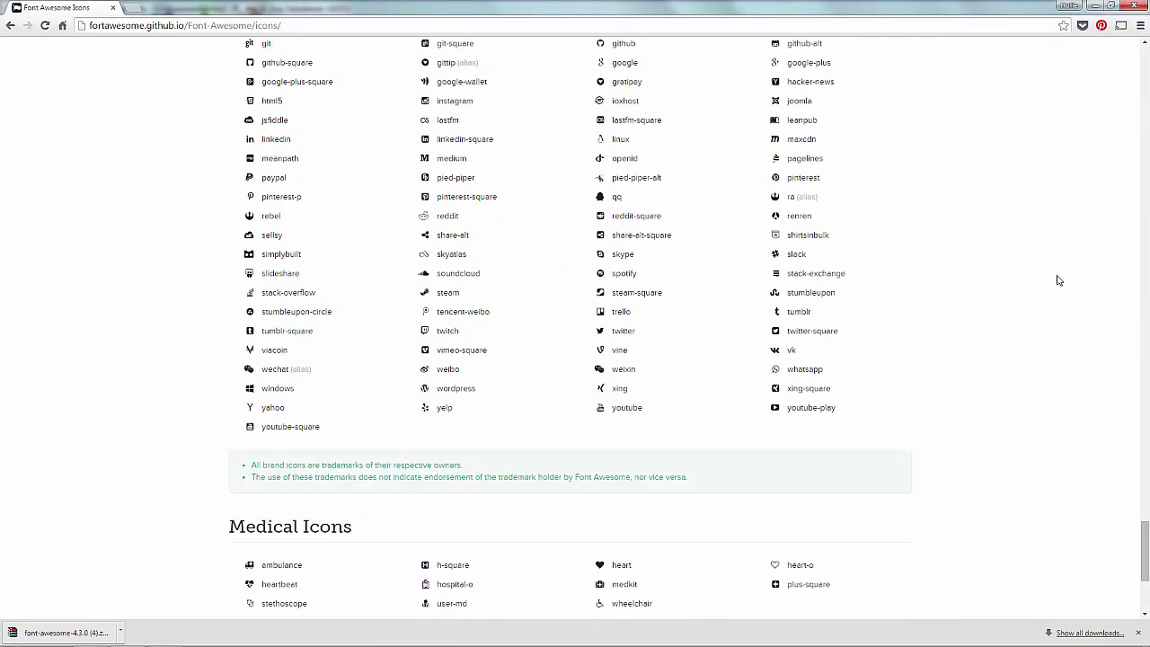